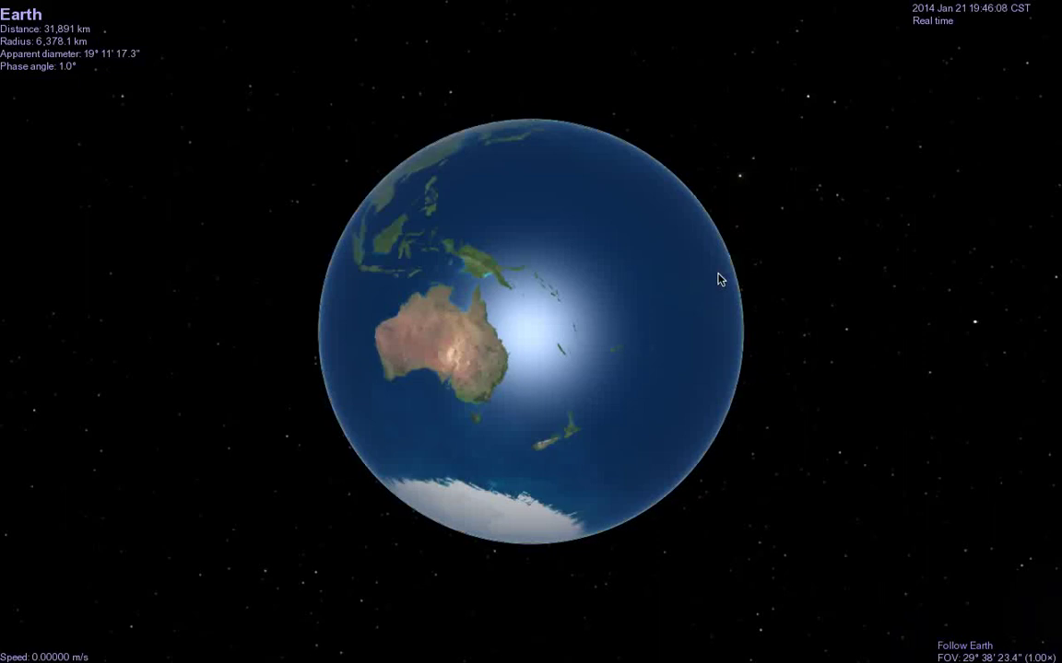
Orbit around Earth to its night side and examine the city lights across North America
key(shift+Up)
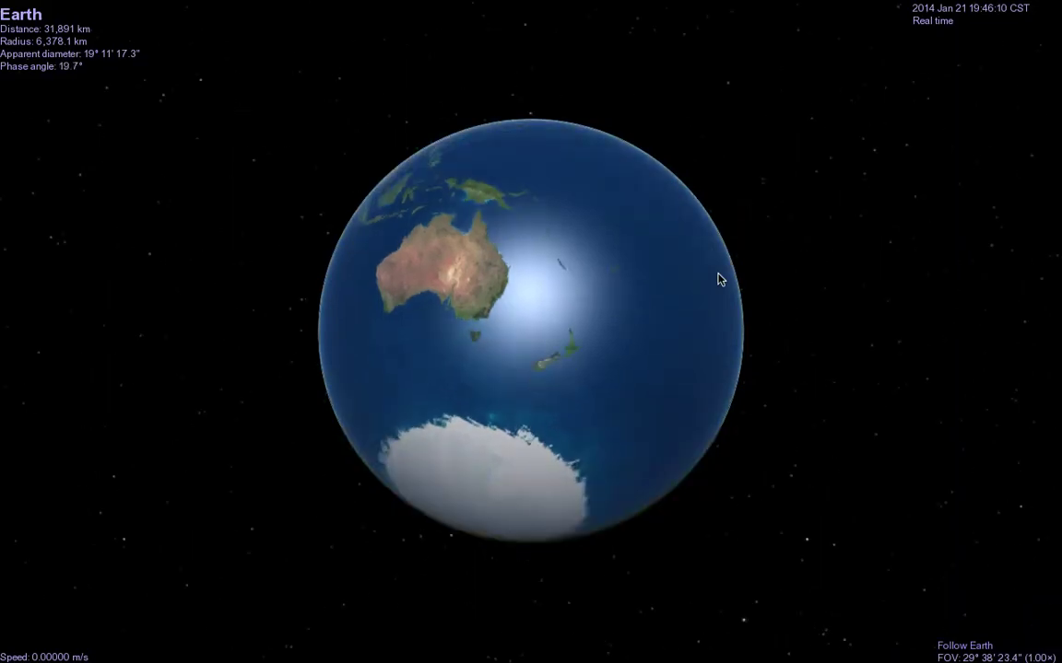
key(shift+Up)
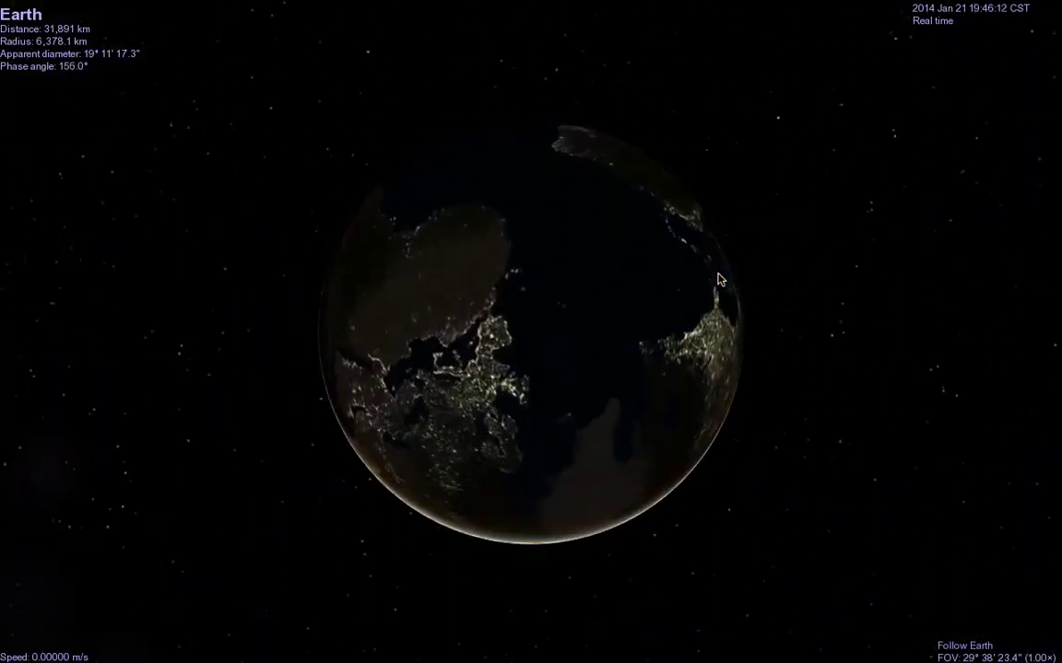
key(Left)
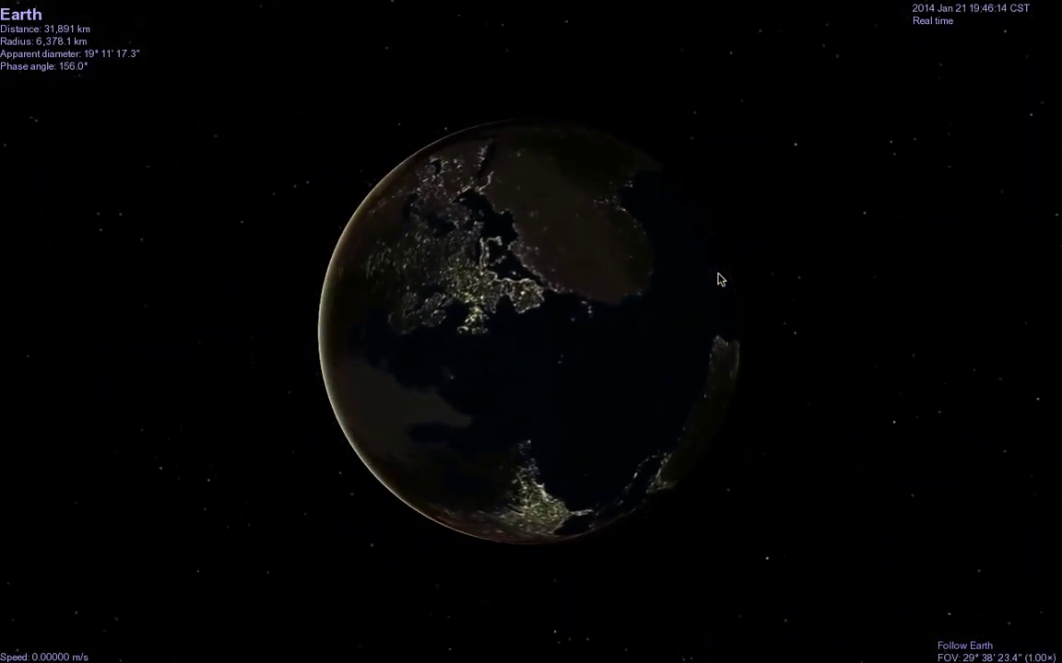
key(Left)
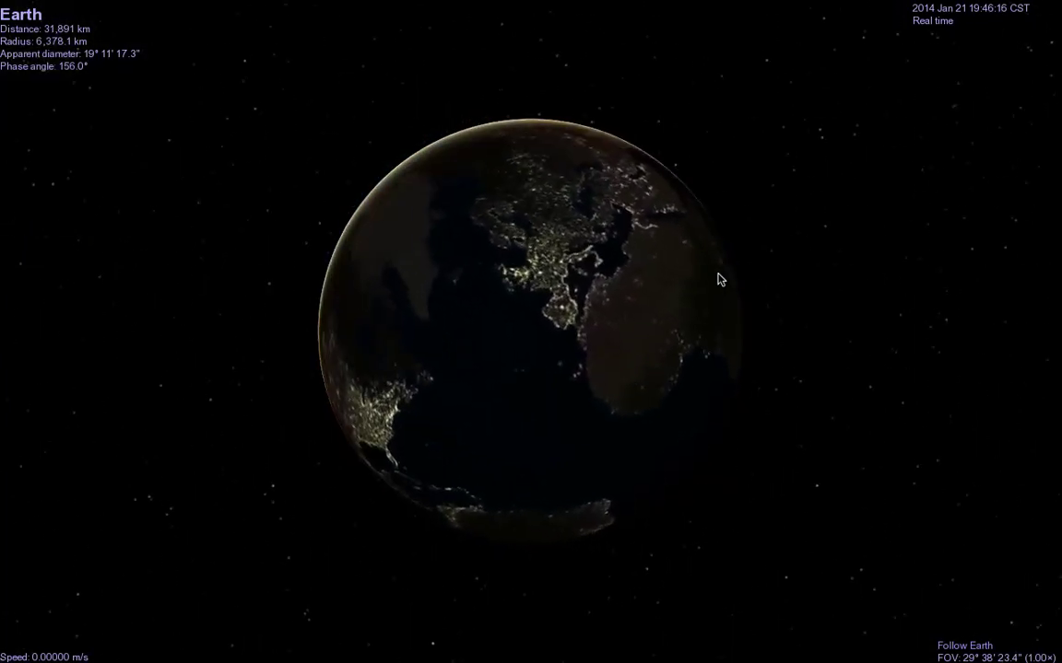
key(shift+Left)
key(shift+Right)
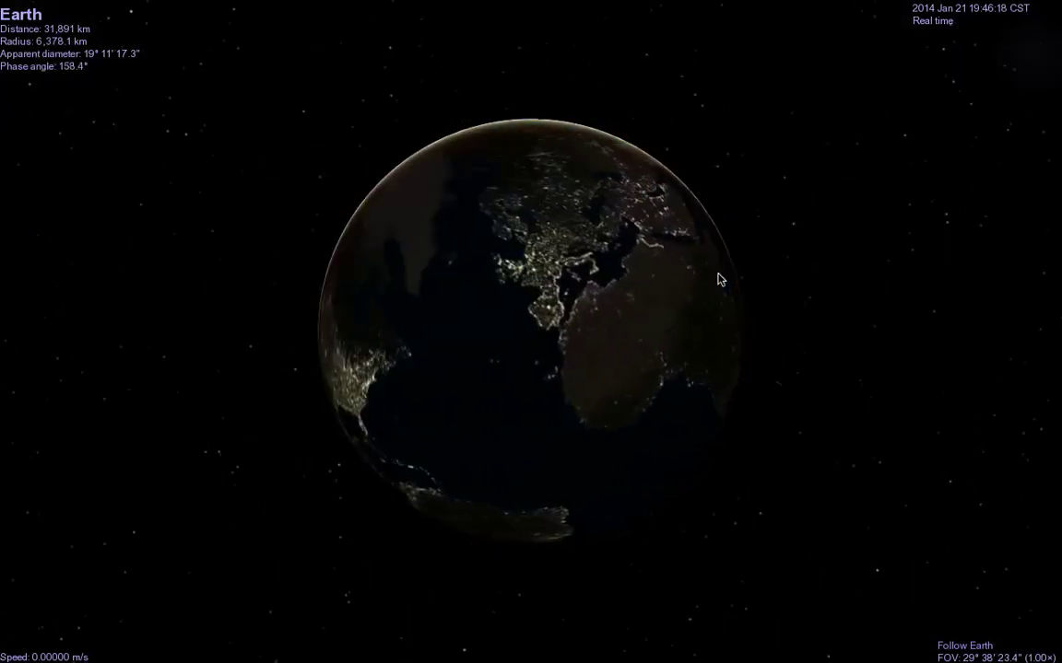
key(shift+Left)
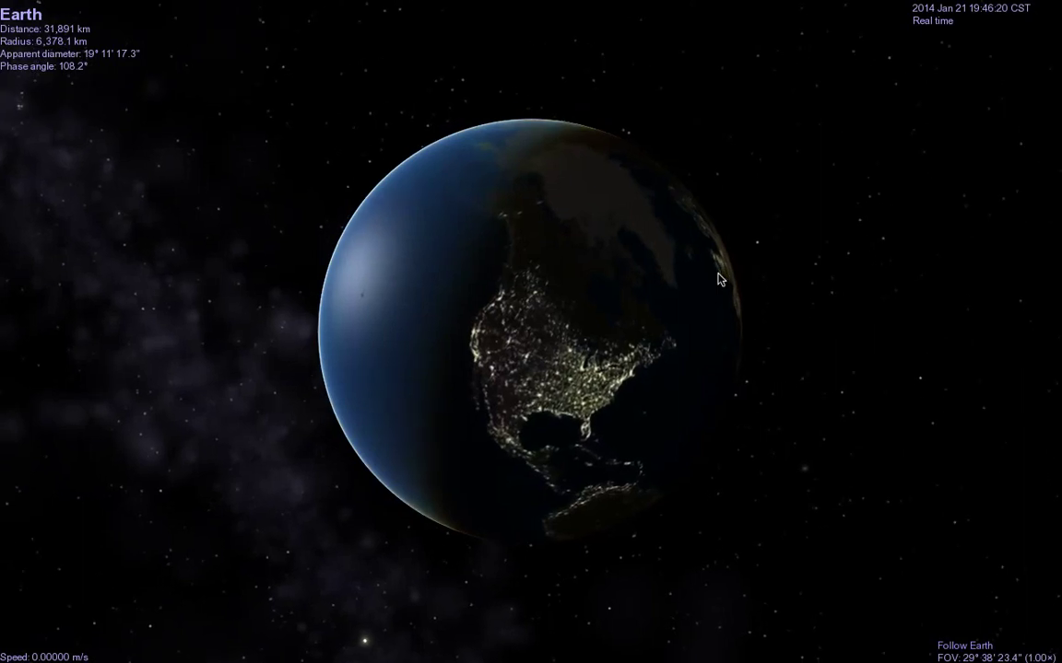
key(Left)
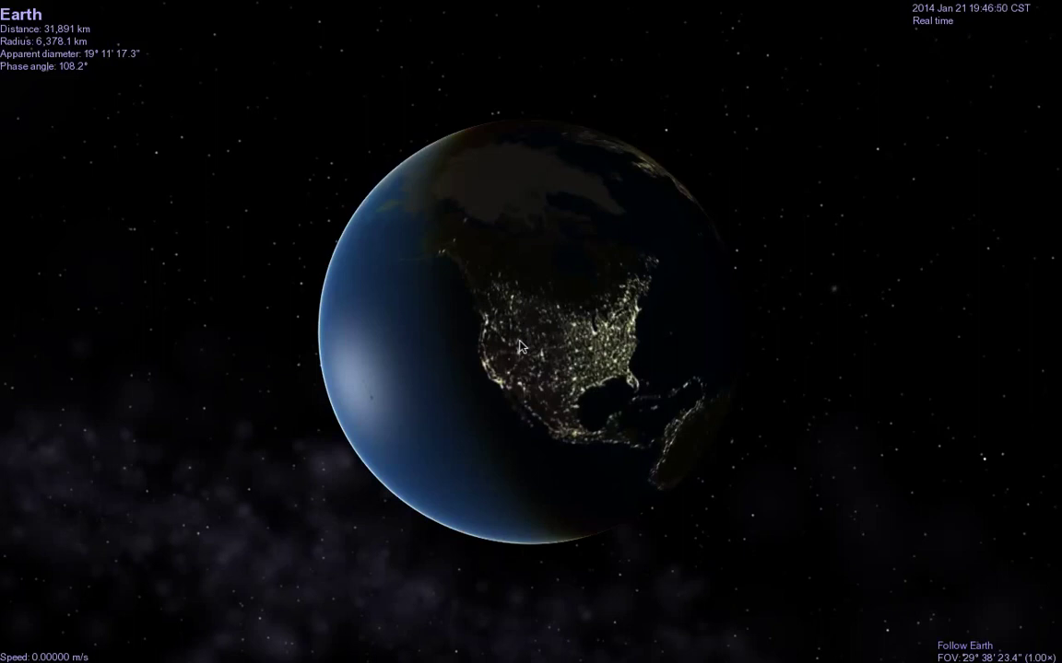
Roll and orbit the view around Earth to examine Africa, the Middle East and India along the day-night boundary
key(Left)
key(Right)
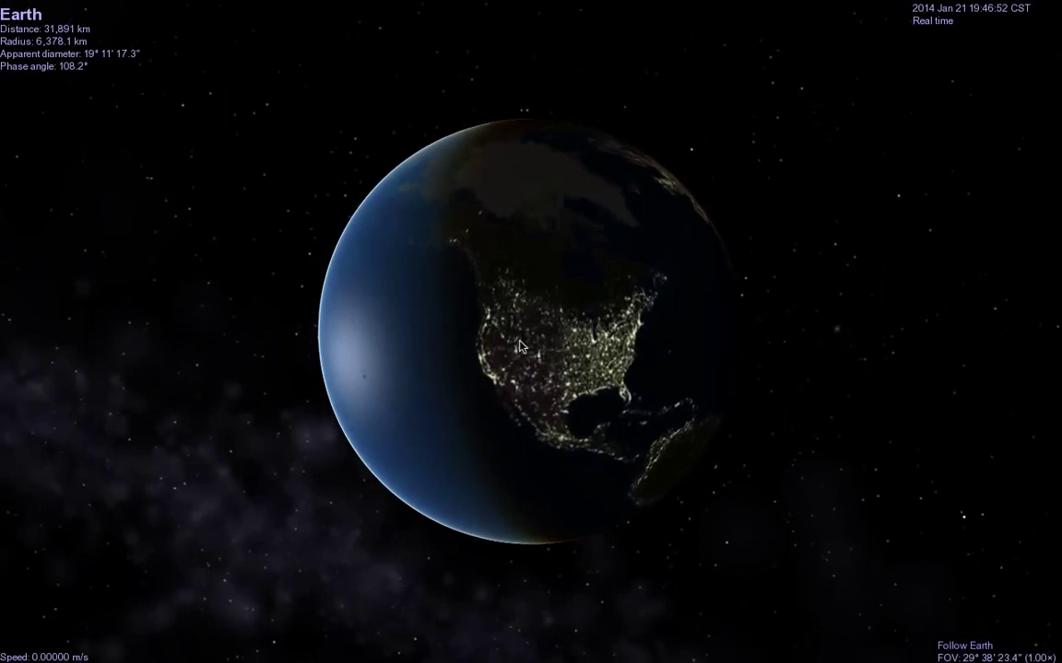
key(shift+Left)
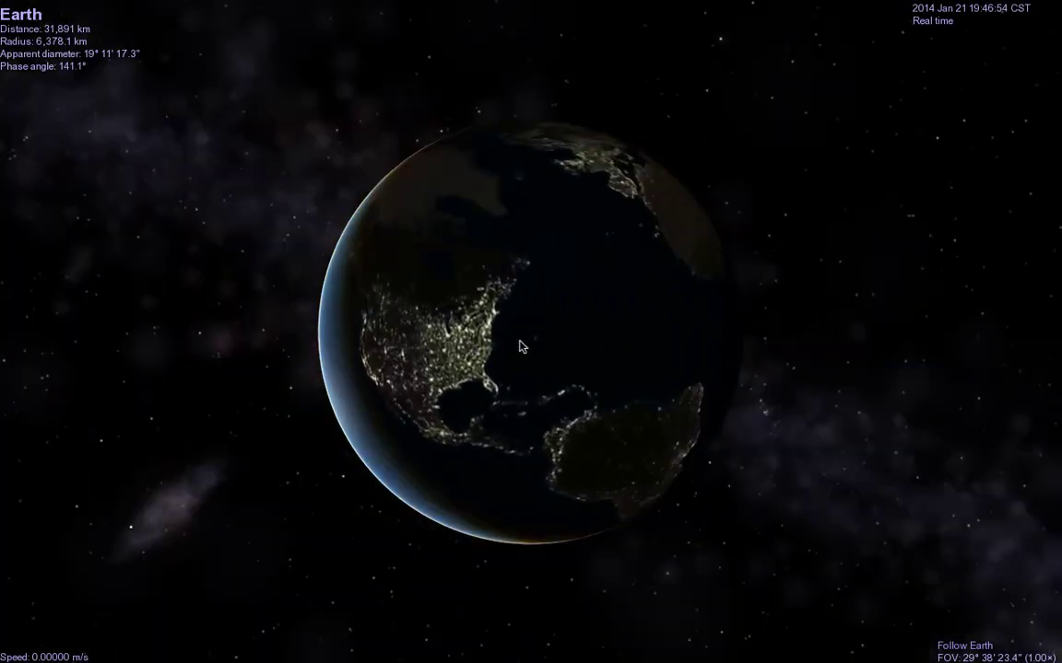
key(shift+Right)
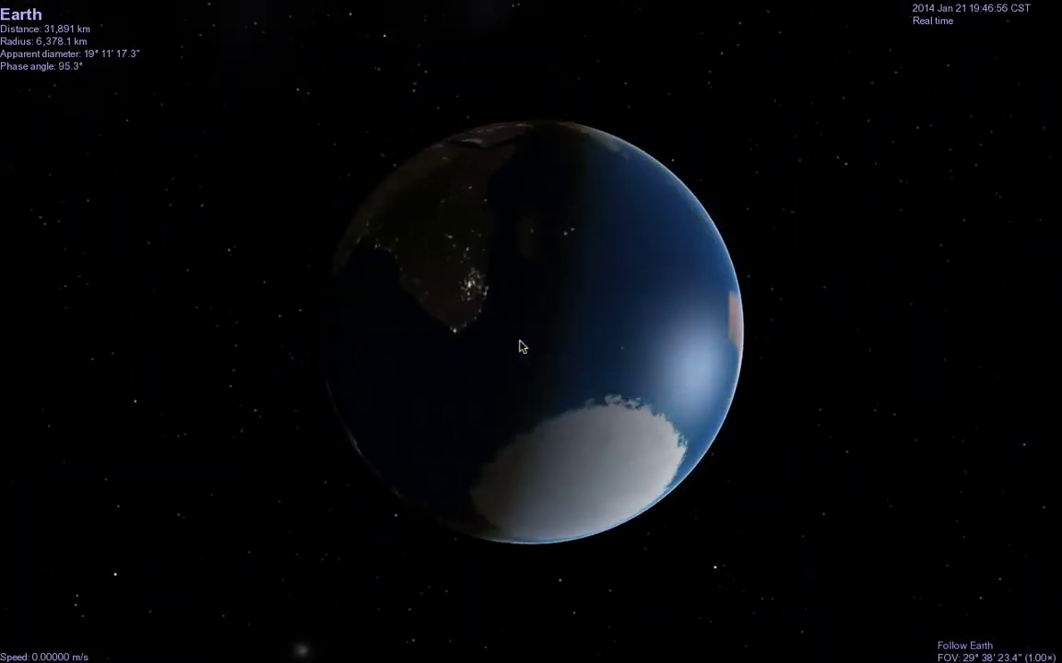
key(shift+Down)
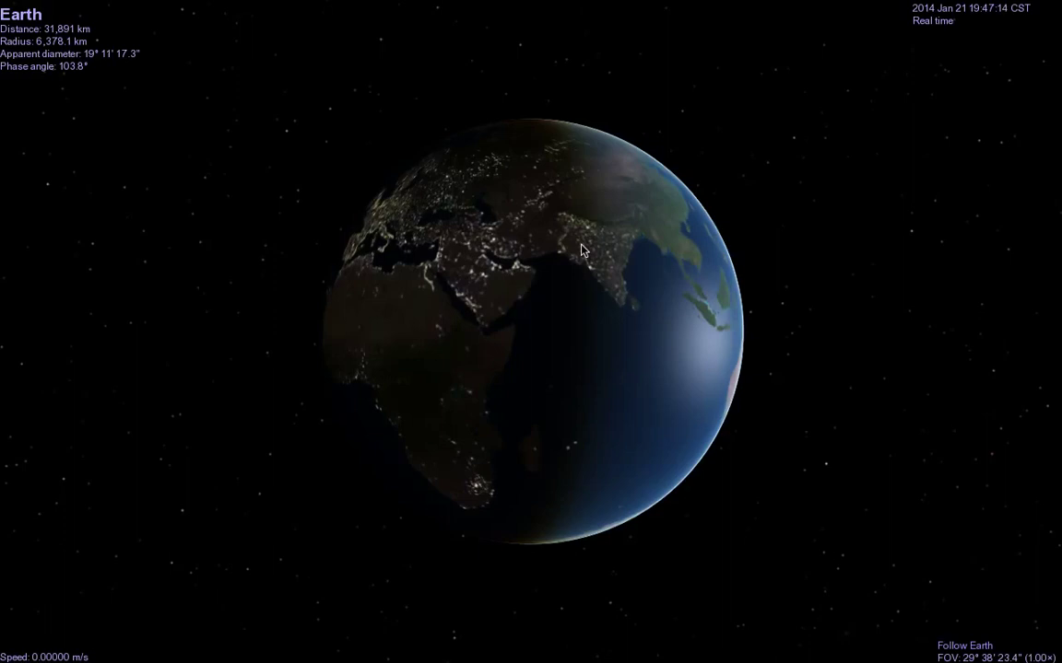
Move away from Earth to a distance of about 1.66 million km so the Moon is also in view
key(End)
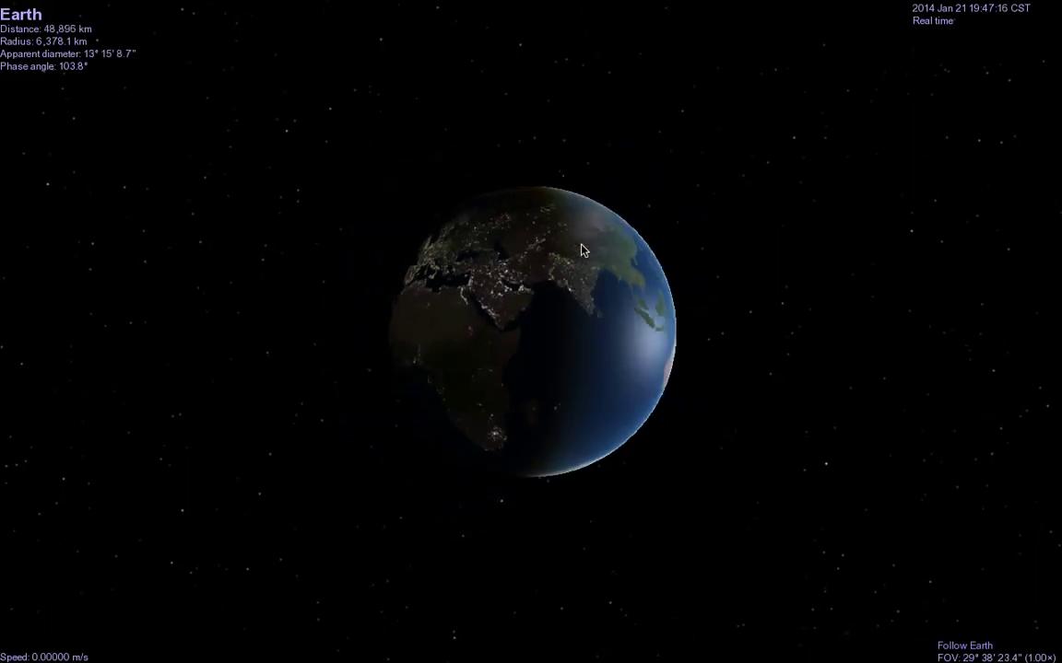
key(End)
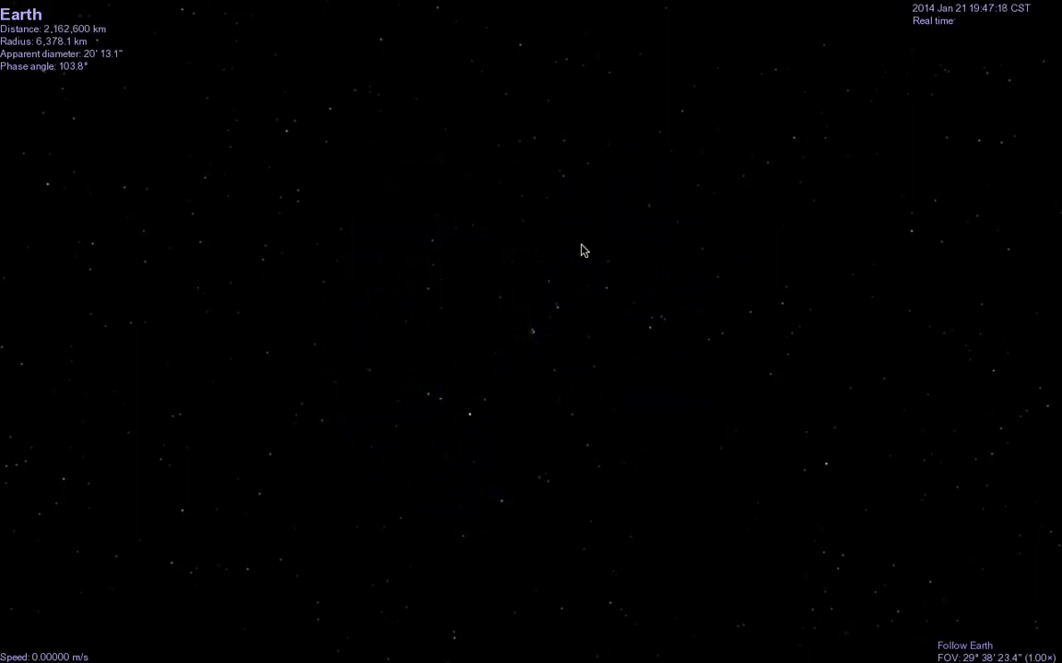
key(Home)
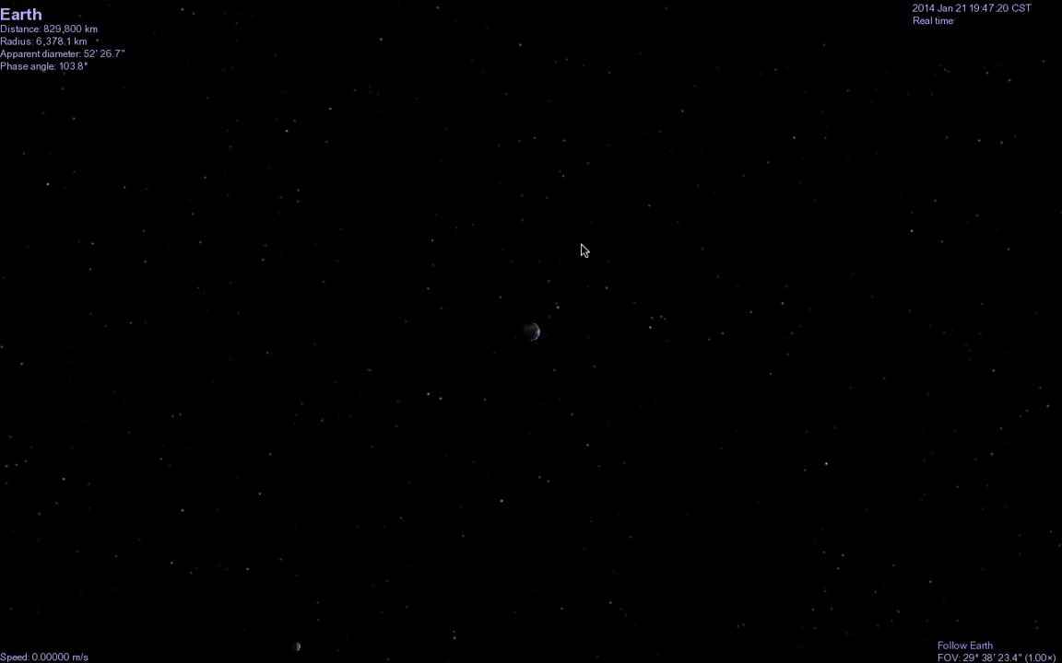
key(End)
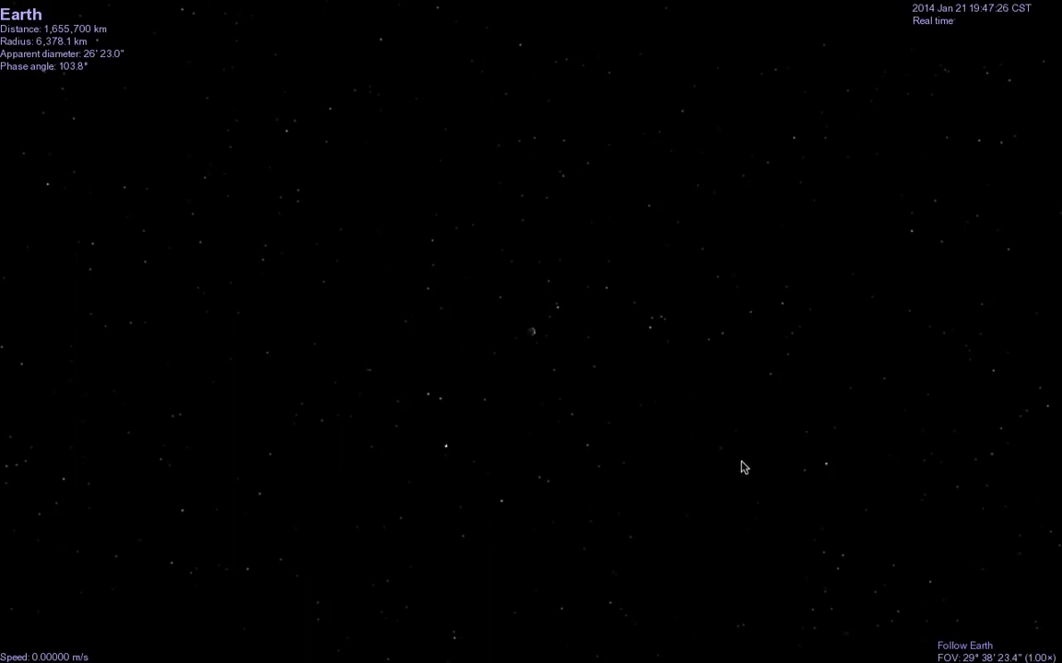
Display the moon labels, the planet labels and the orbit paths
key(m)
key(p)
key(o)
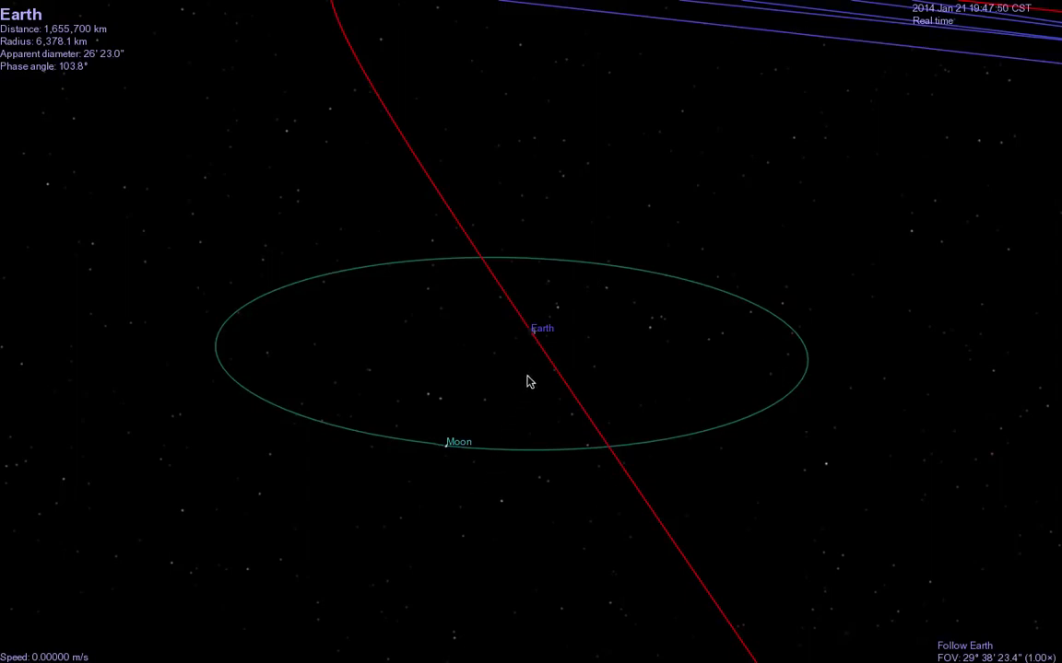
Select the Moon by its target name and travel to it
key(Return)
text(moon)
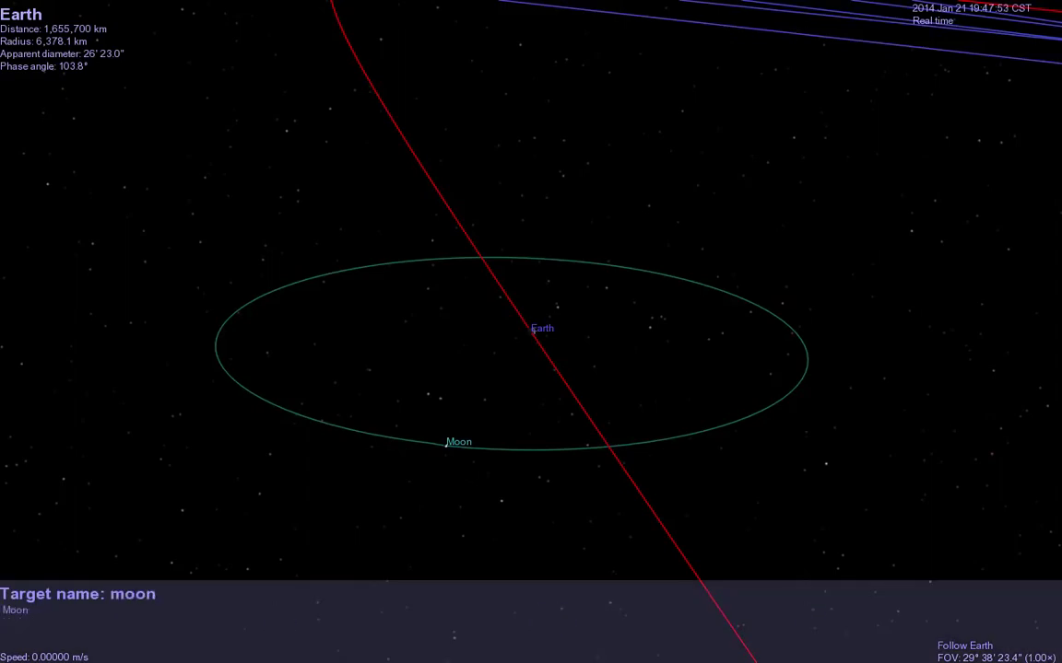
key(Return)
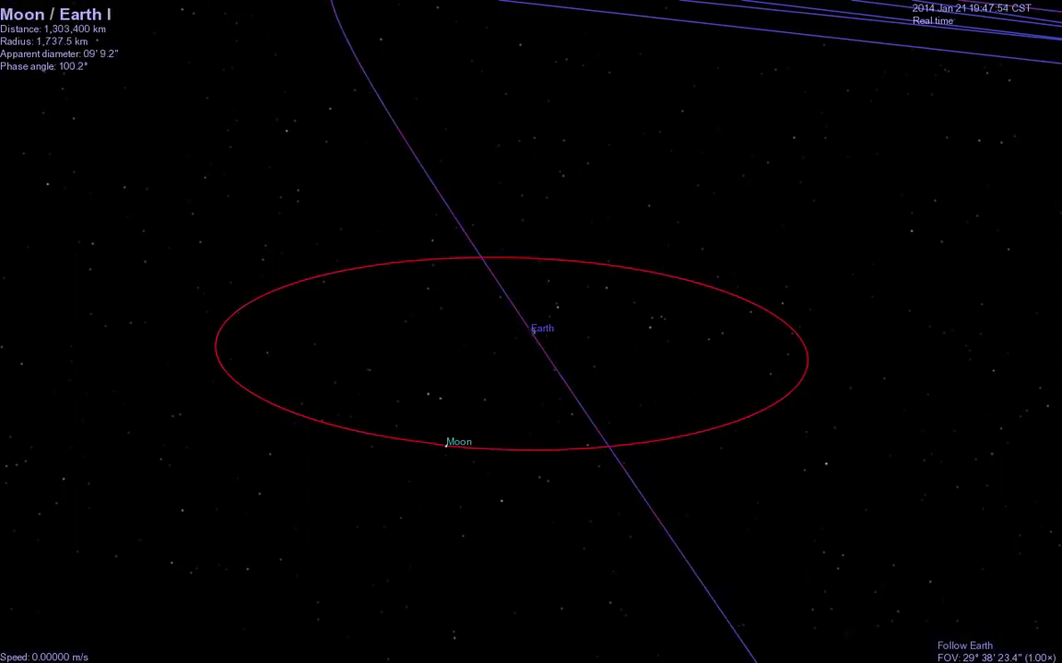
key(g)
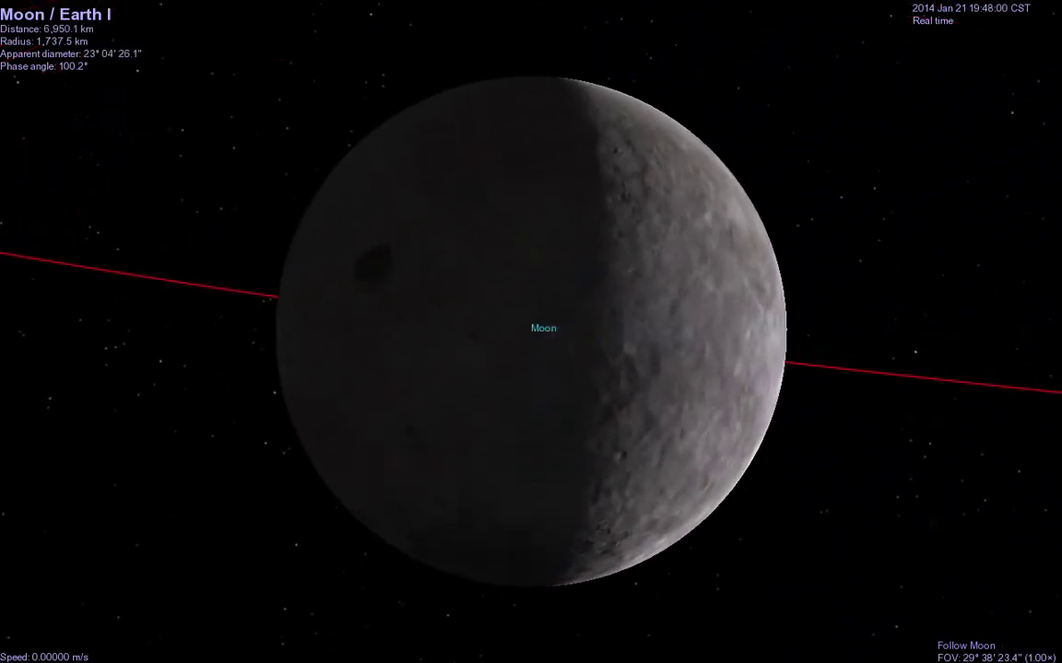
Orbit back and forth around the Moon to examine its dark and sunlit sides
right_drag(682, 332, 590, 332)
key(shift+Right)
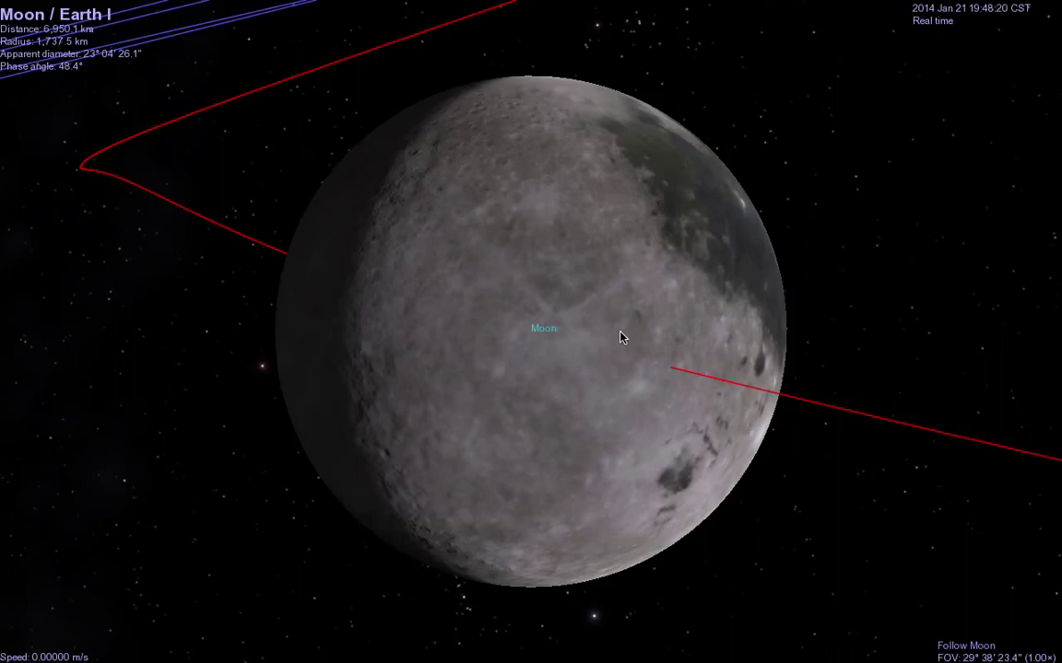
key(shift+Left)
key(shift+Right)
key(shift+Right)
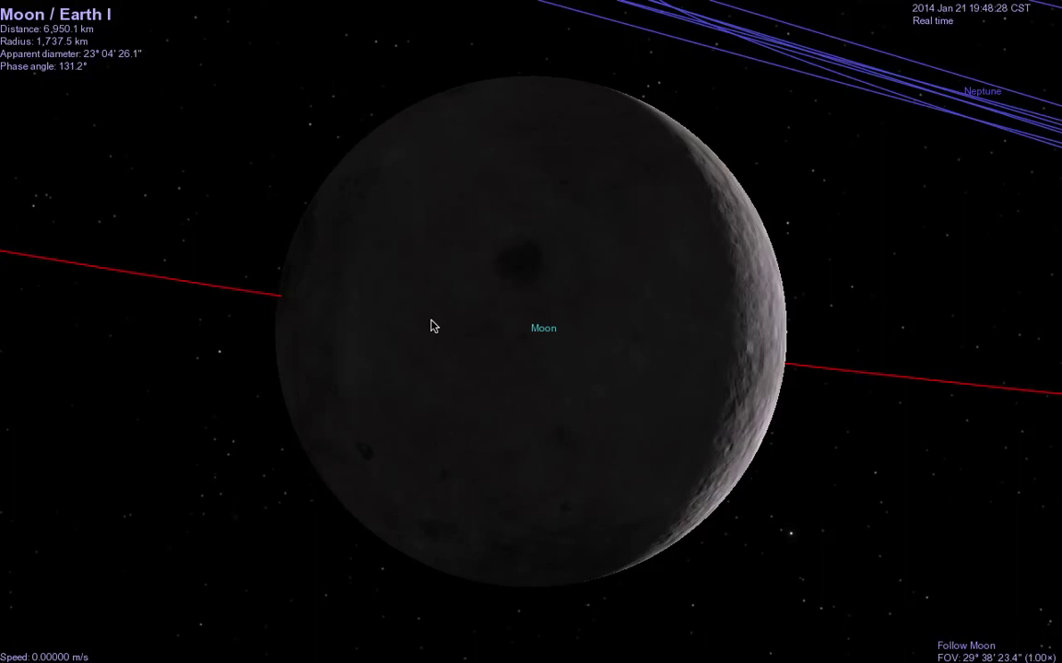
key(shift+Right)
key(shift+Left)
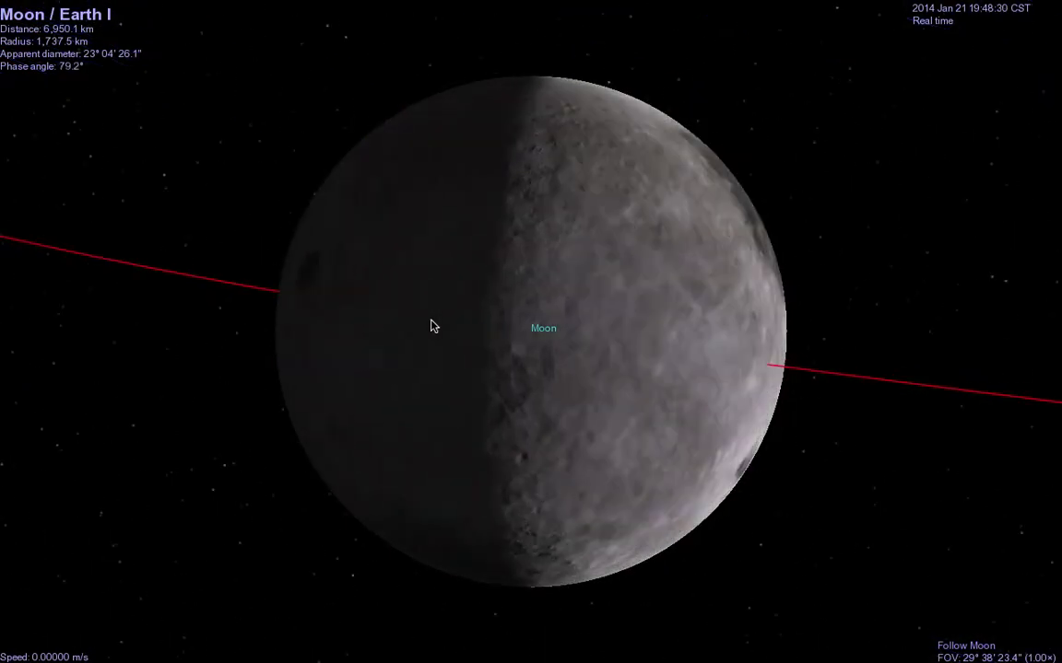
key(shift+Left)
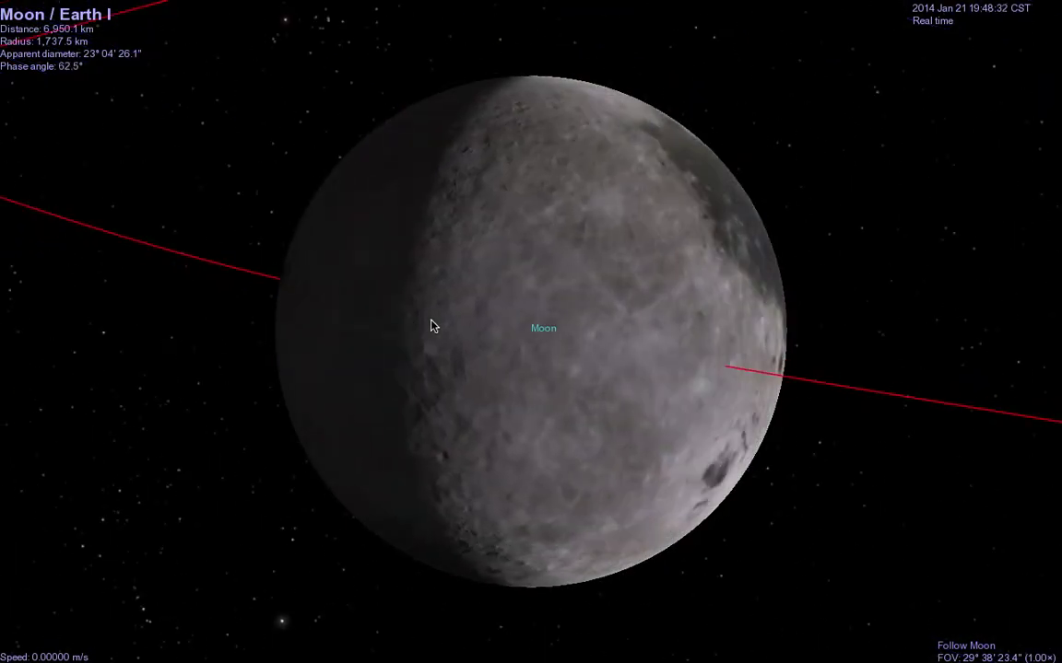
Hide the orbit paths and orbit the Moon to face the side with the large dark maria
key(o)
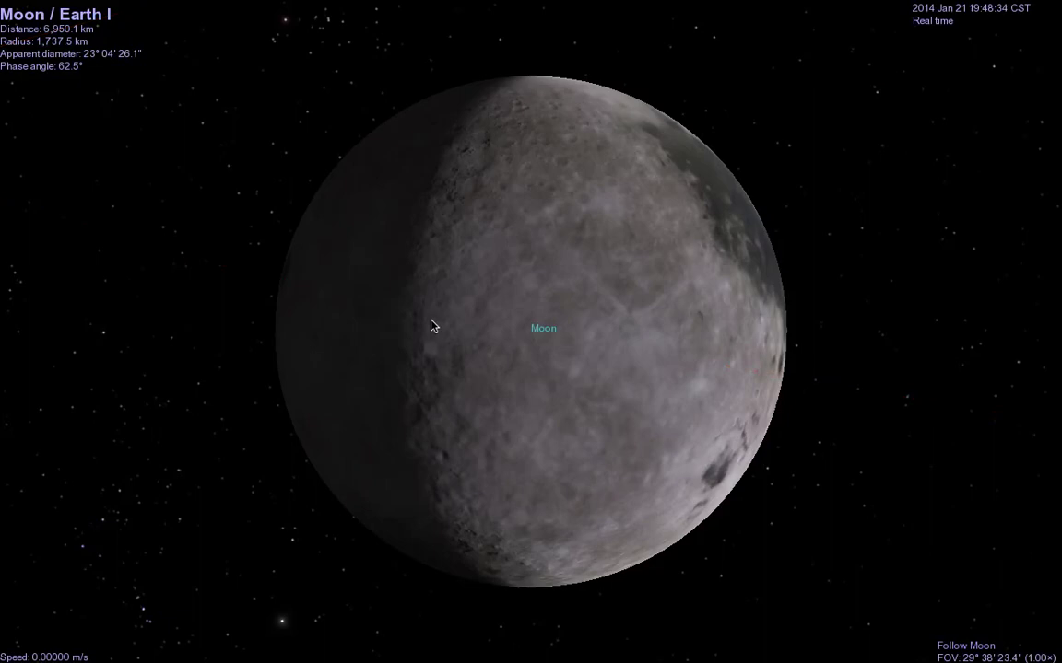
key(shift+Right)
key(shift+Left)
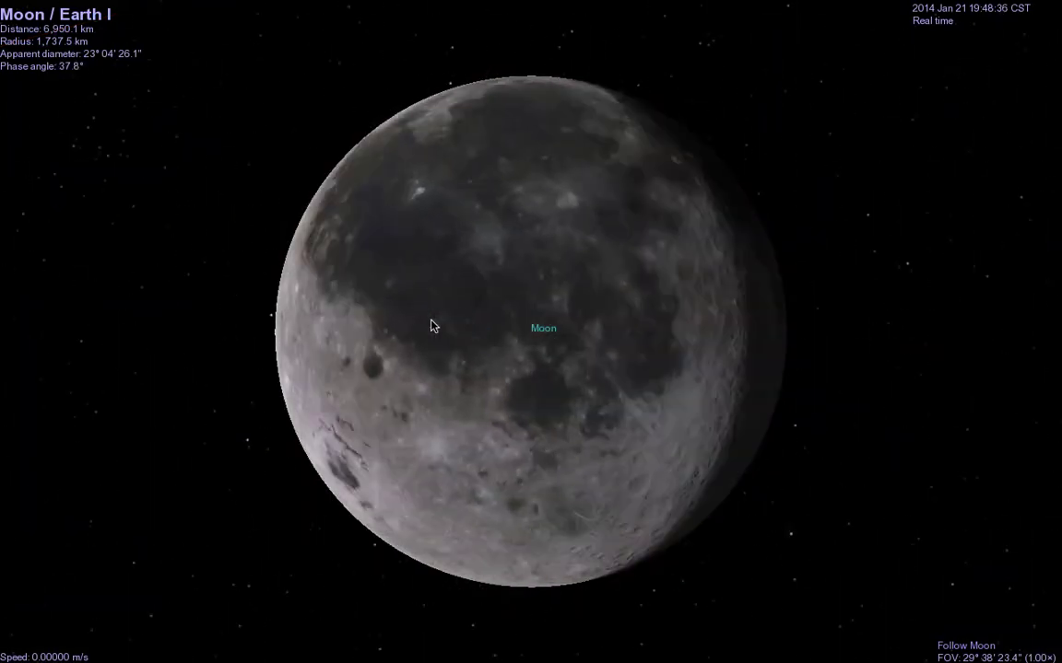
key(shift+Right)
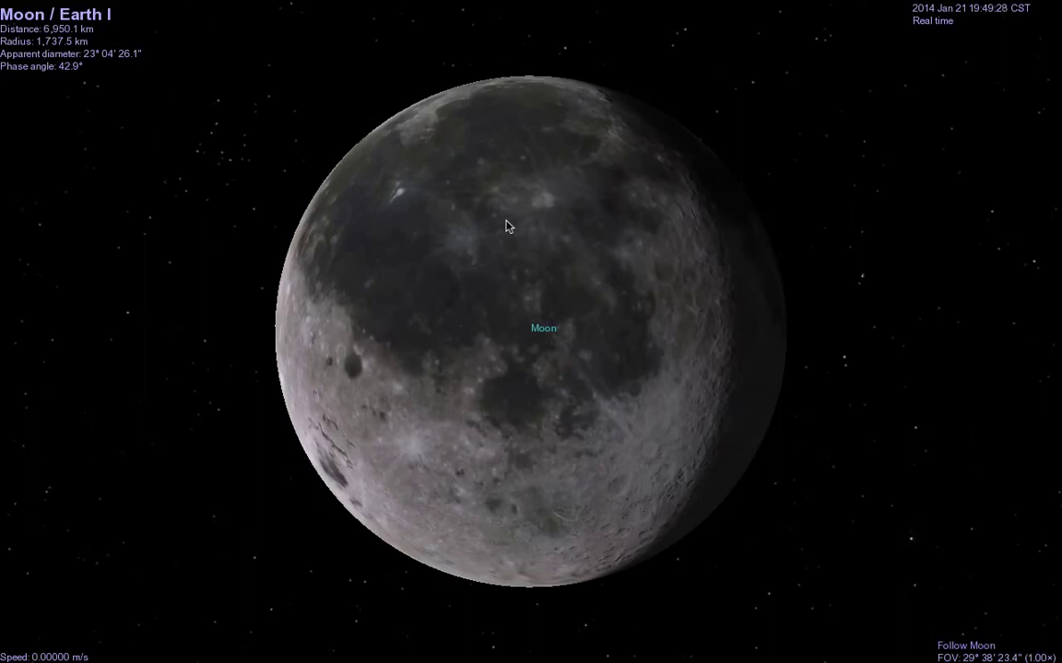
Move away from the Moon to about 6 million km so that Earth is also in view
scroll(506, 225, down, 10)
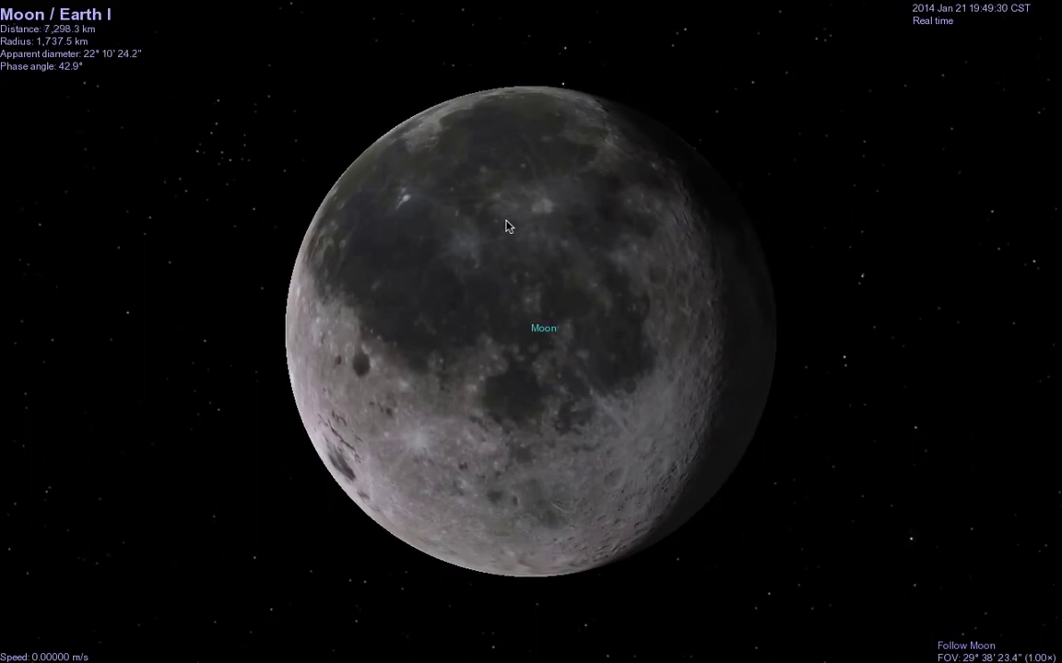
scroll(506, 226, down, 20)
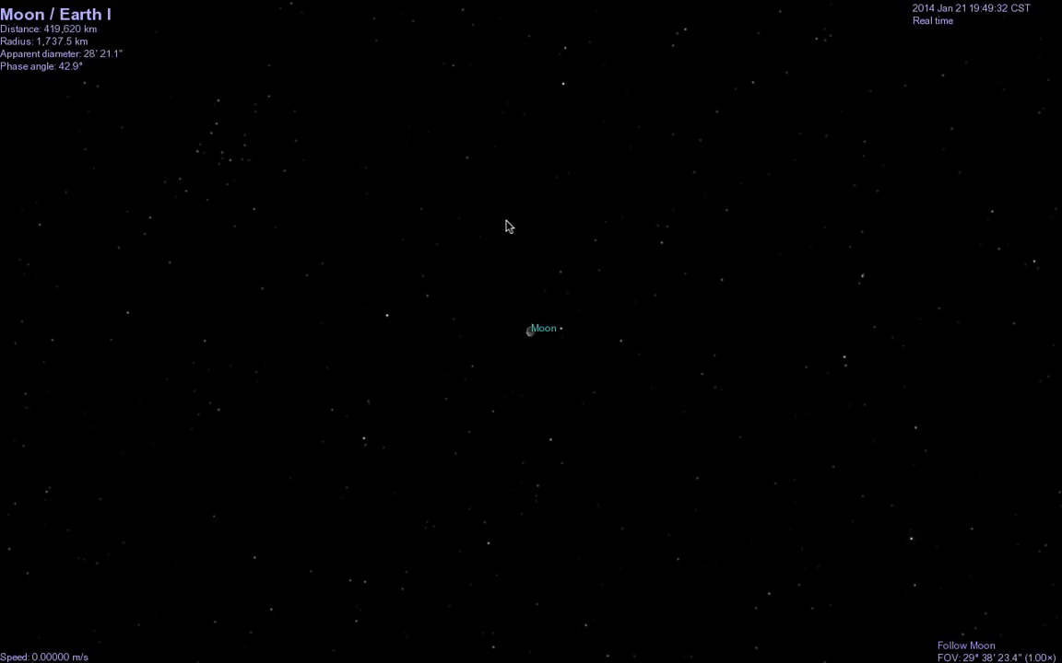
scroll(505, 226, down, 3)
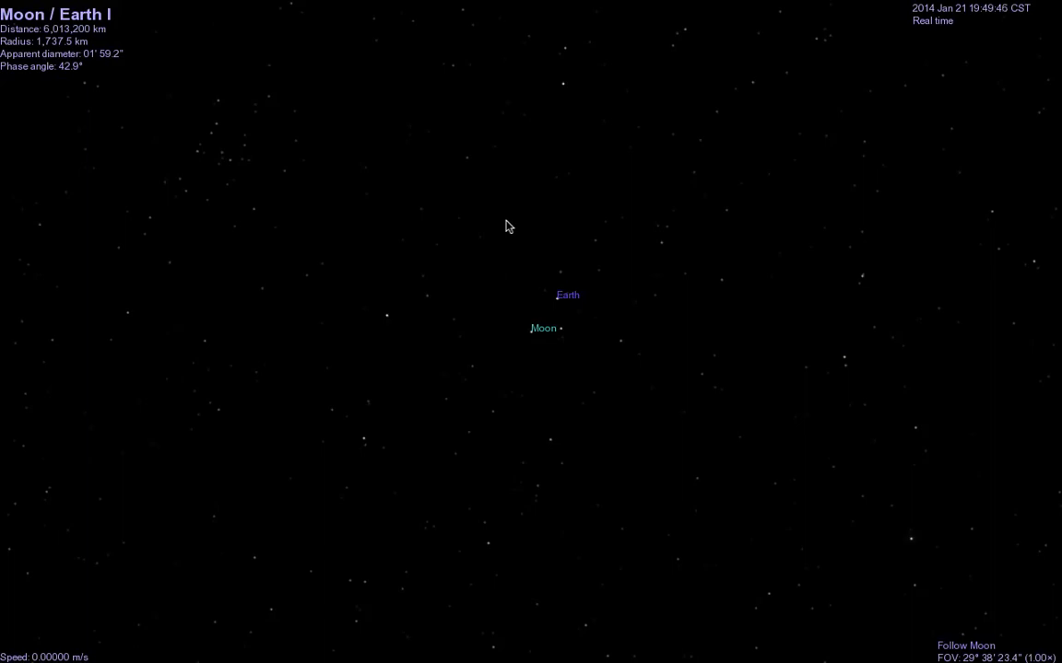
Select the Sun by entering "sun" as the target name and travel to it
key(Return)
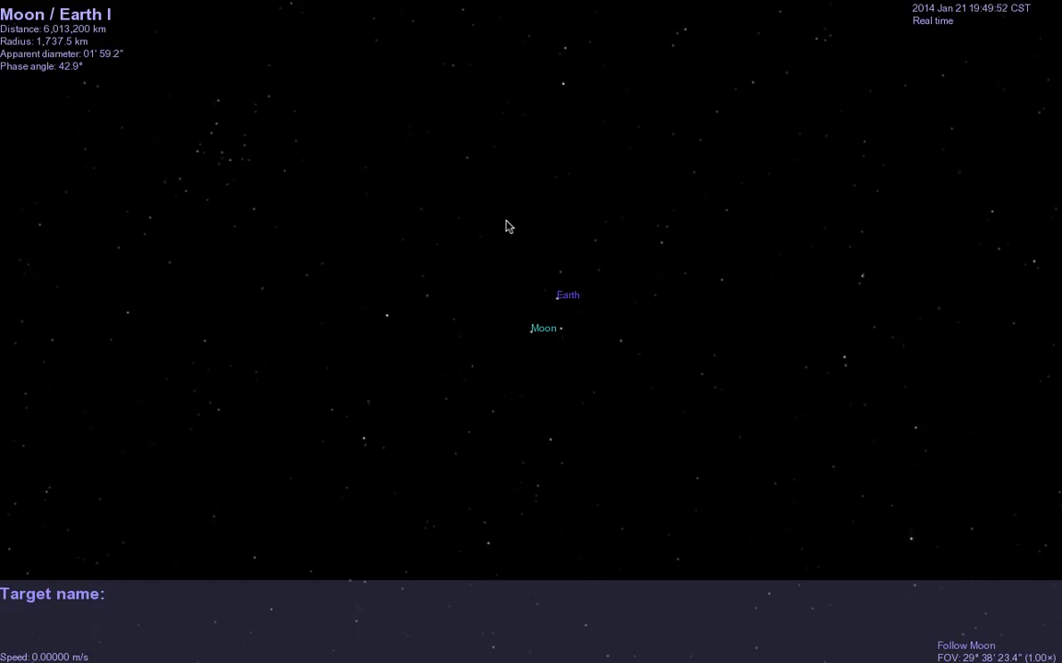
text(sun)
key(Return)
key(g)
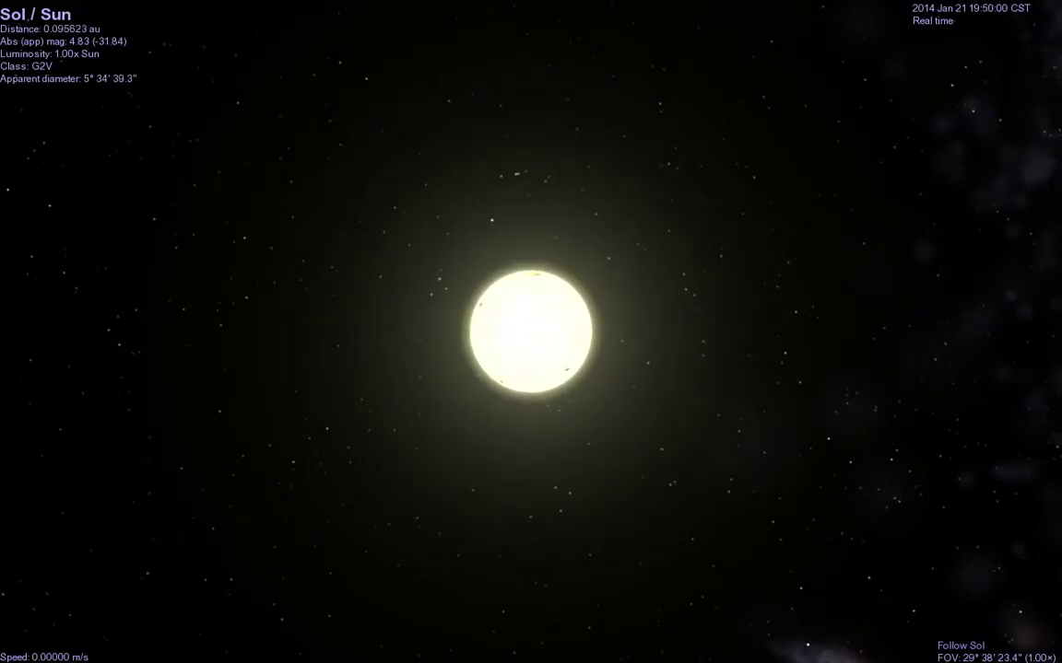
Orbit around the Sun, move away to about 2.6 au and tilt the viewpoint
key(shift+Left)
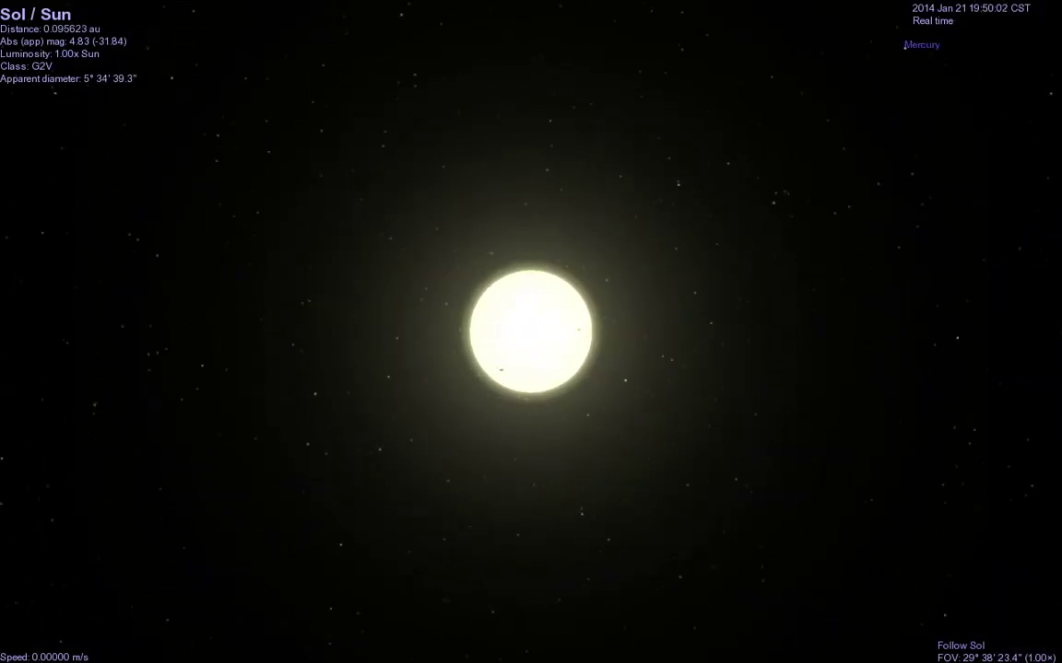
key(shift+Left)
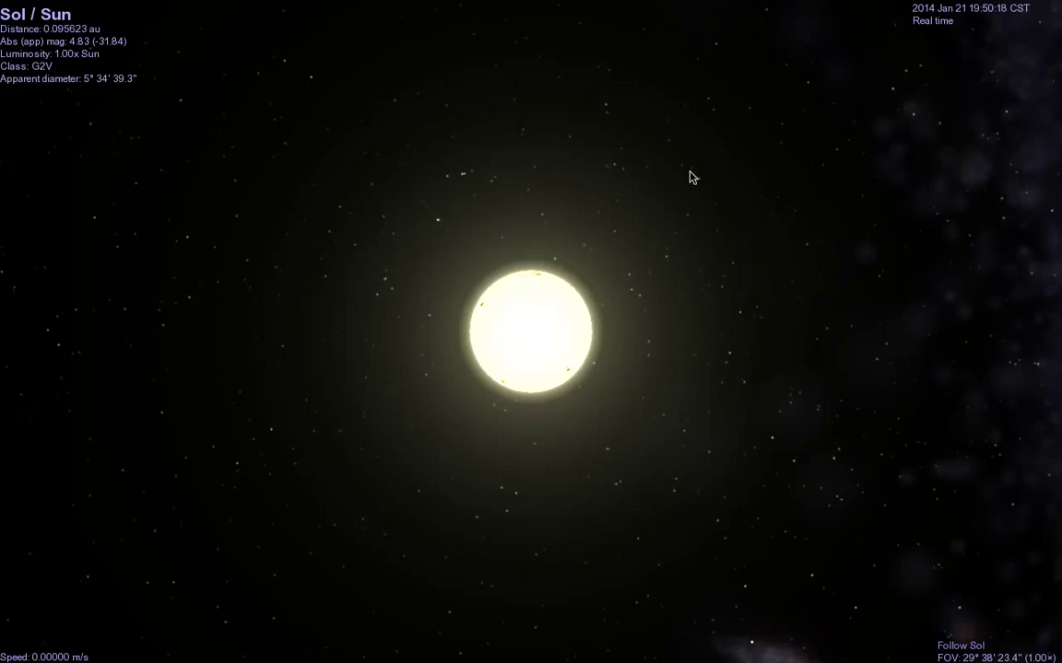
key(End)
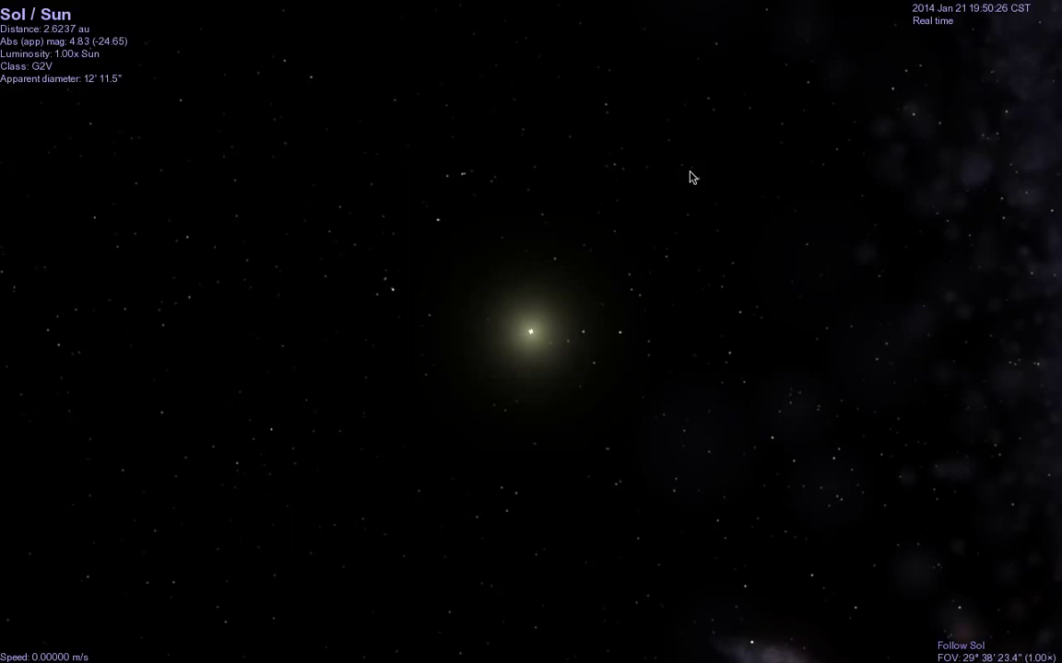
key(shift+Up)
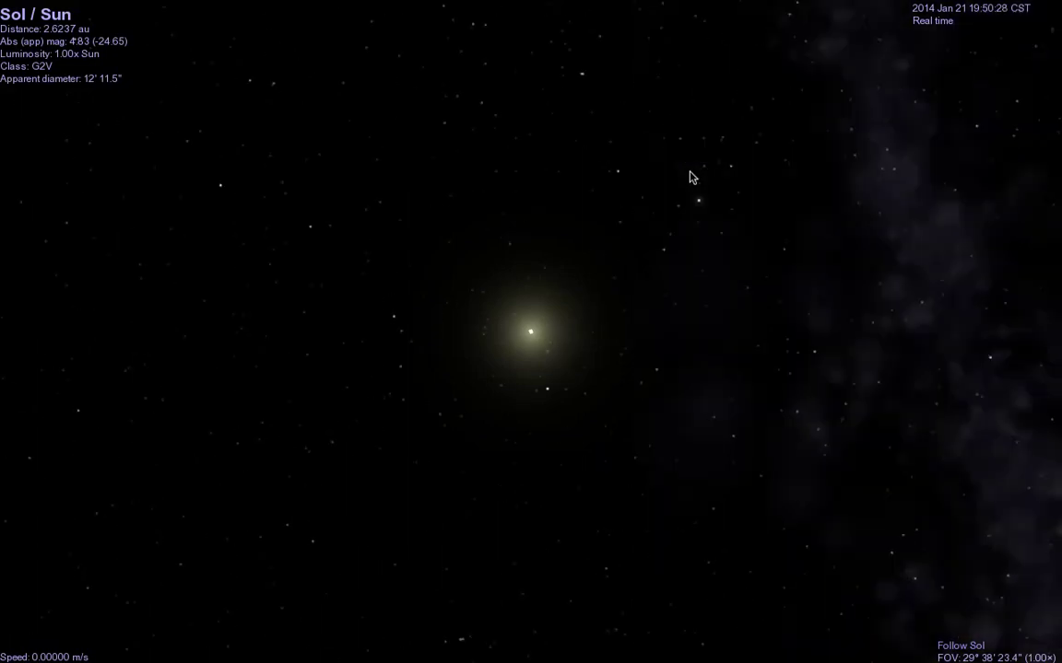
Show the orbit paths, tilt the viewpoint to look down on the planetary orbits and move away from the Sun to about 7.2 au
key(o)
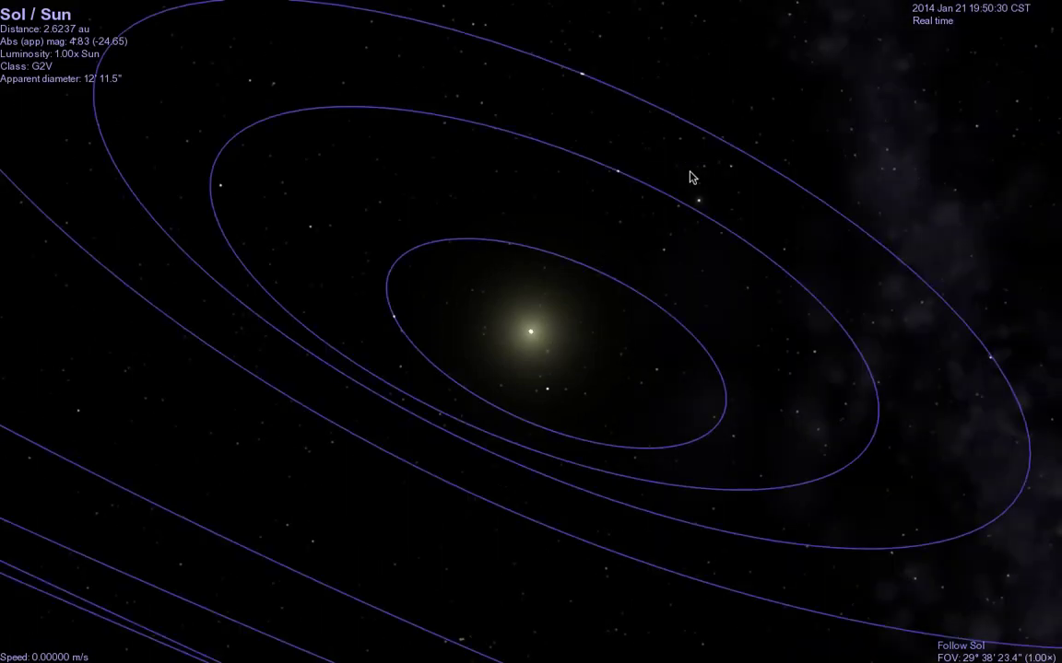
key(shift+Up)
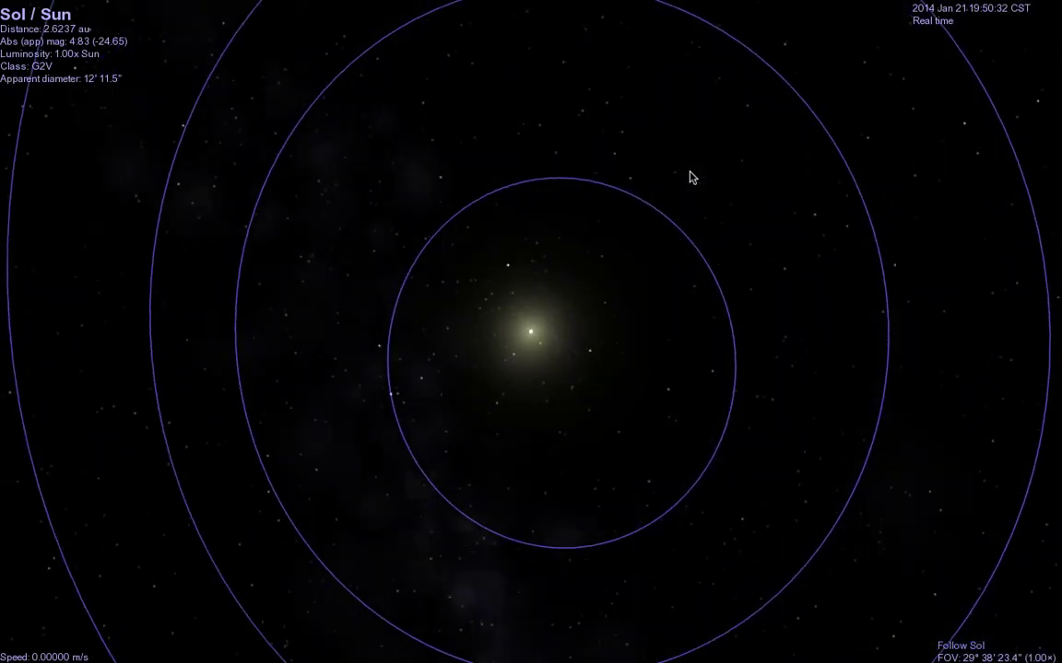
key(shift+Down)
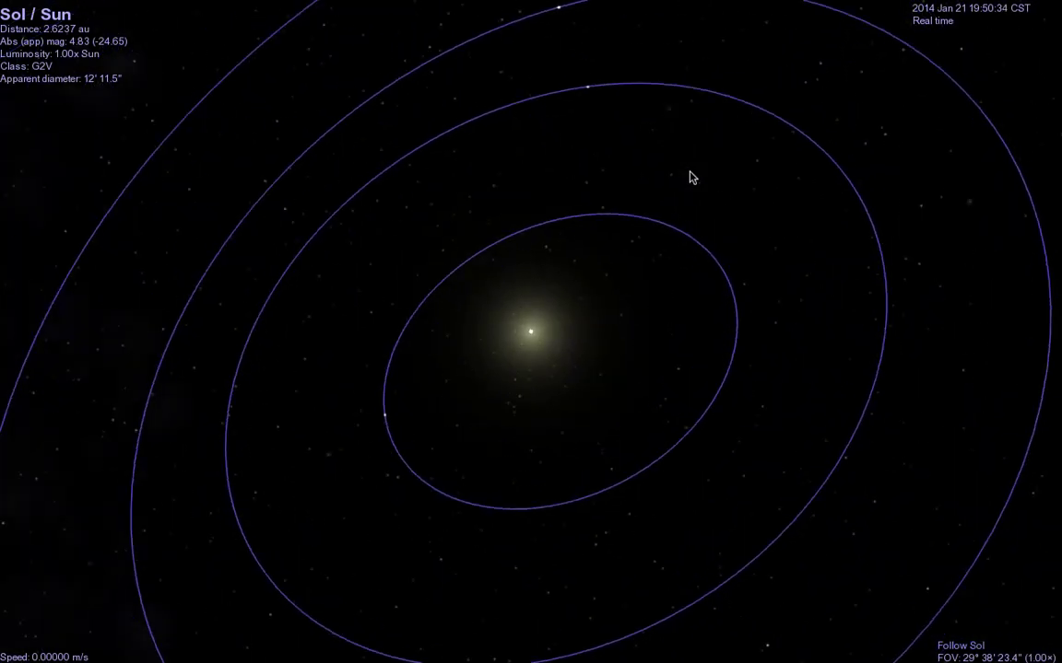
key(End)
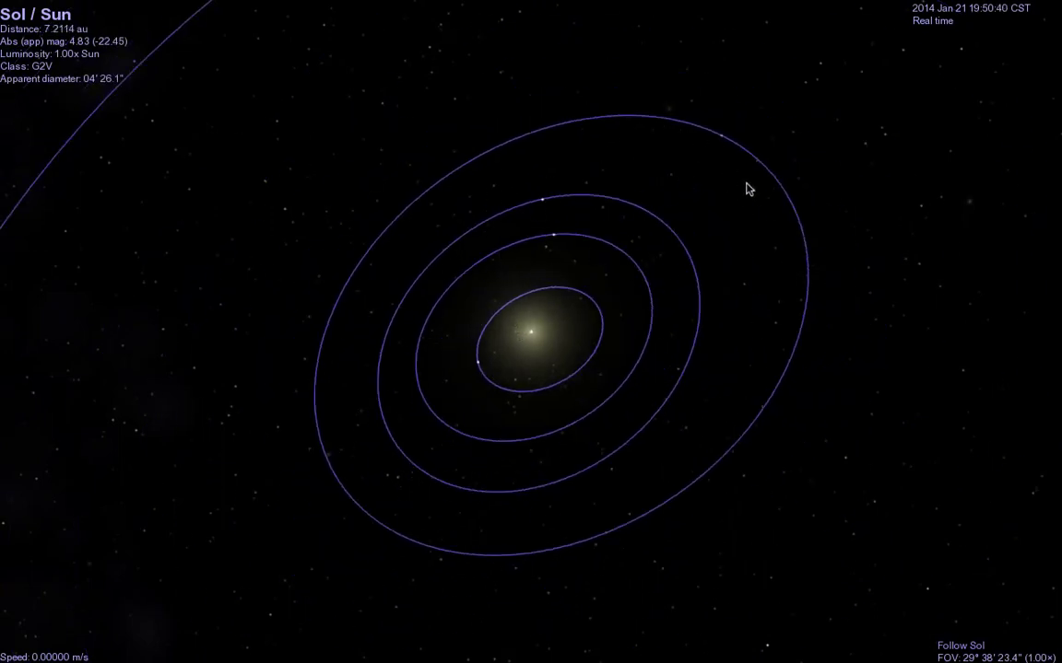
Show the planet labels and move away from the Sun to about 90 au so that the outer planets' orbits are in view
key(p)
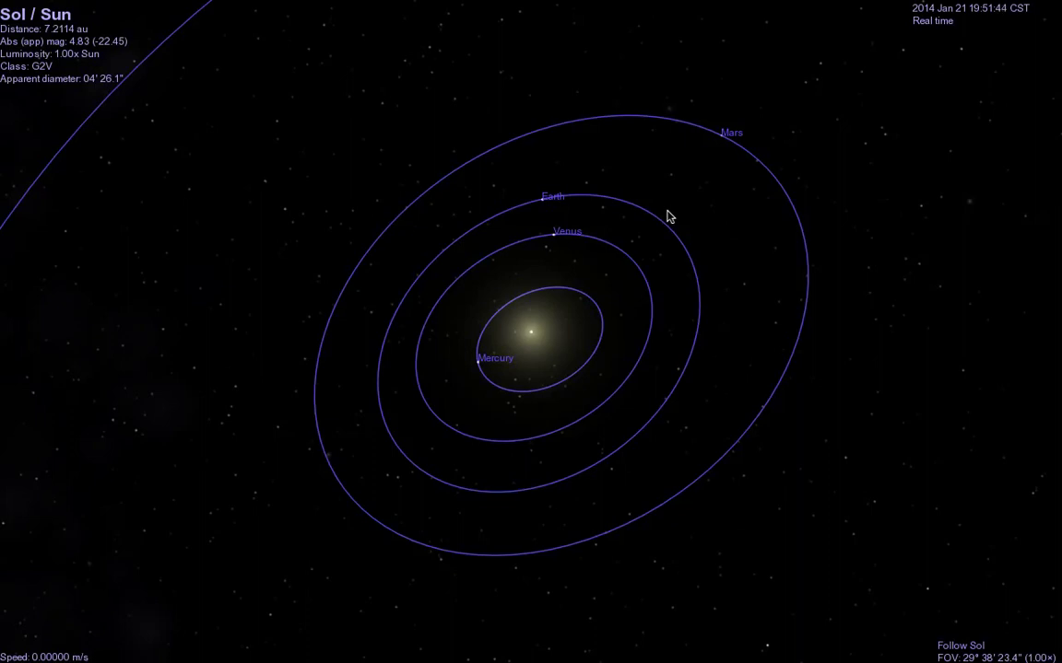
scroll(669, 217, down, 10)
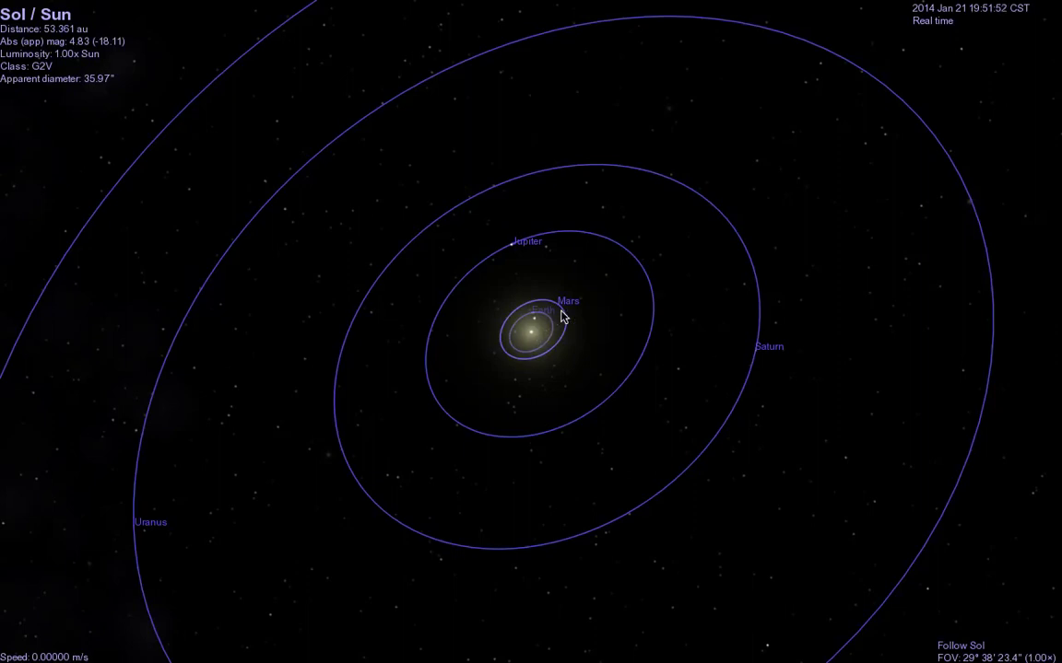
scroll(562, 317, down, 5)
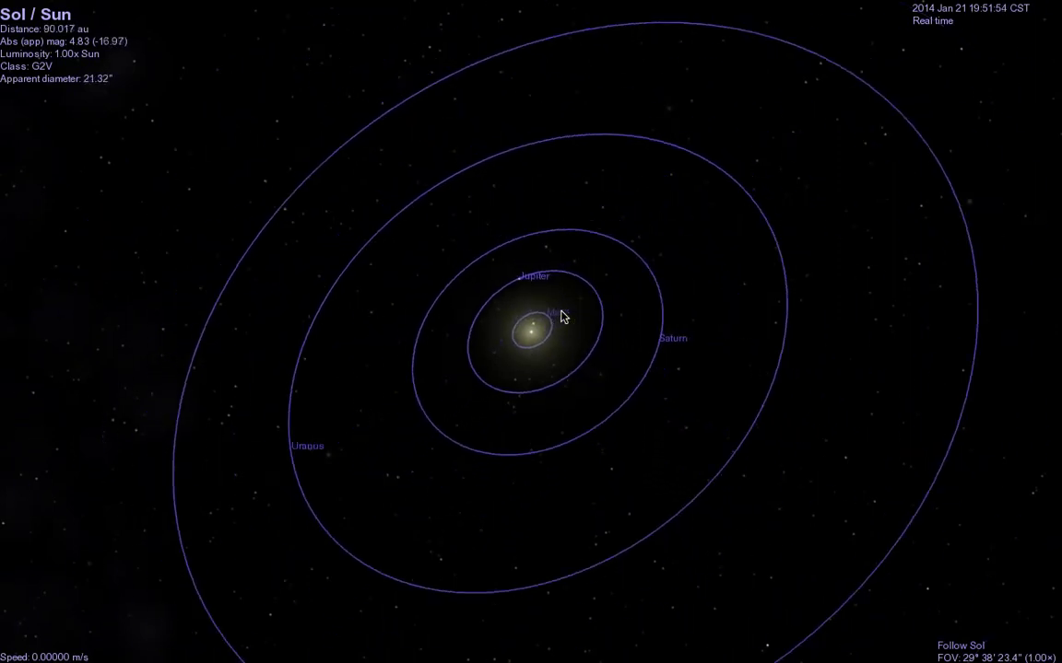